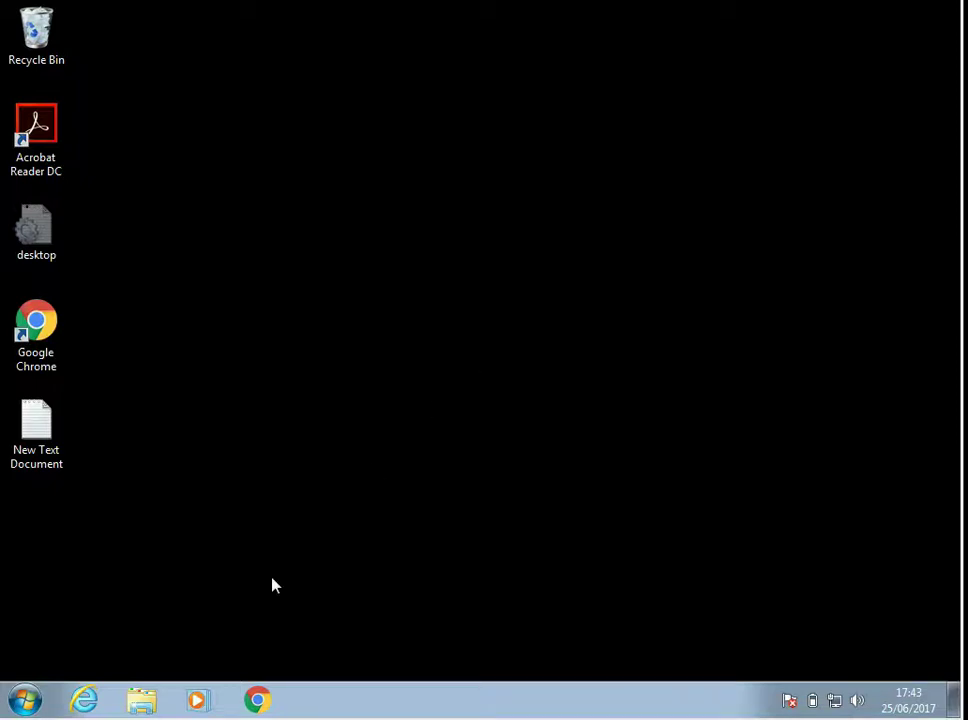
# - Review the computer's system properties, including the Windows edition and activation section, and close the System and Computer windows
pyautogui.click(141, 707)
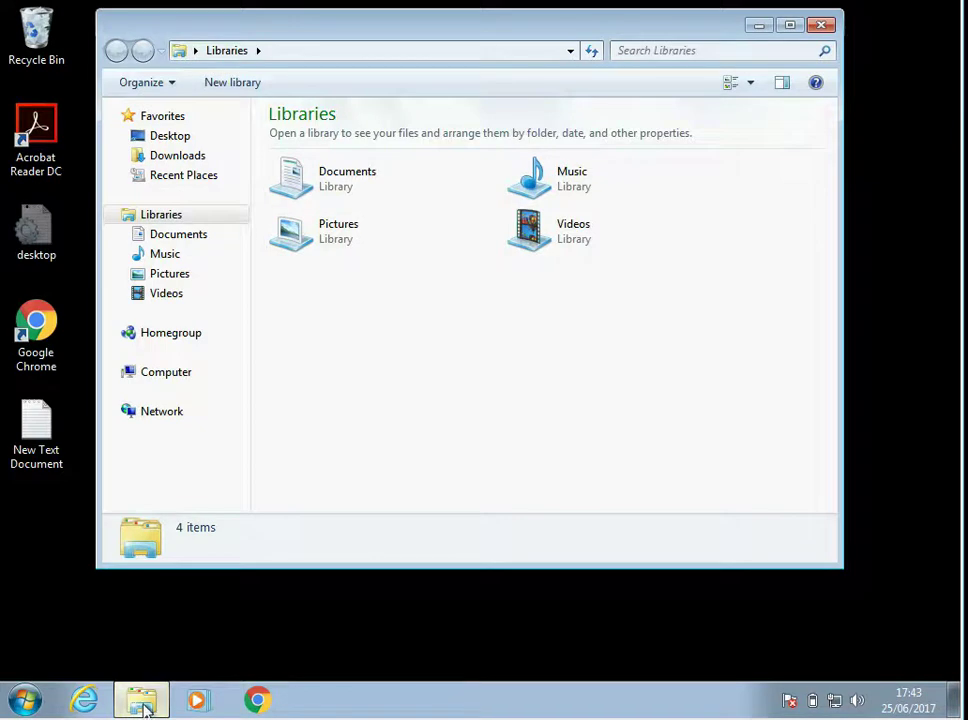
pyautogui.click(175, 383)
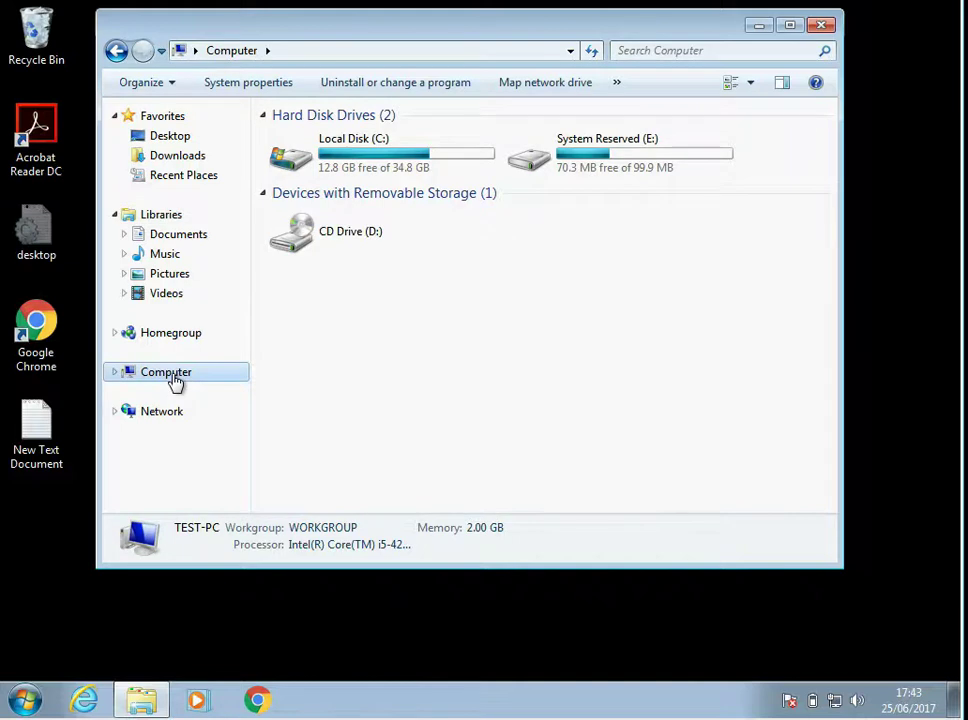
pyautogui.rightClick(175, 383)
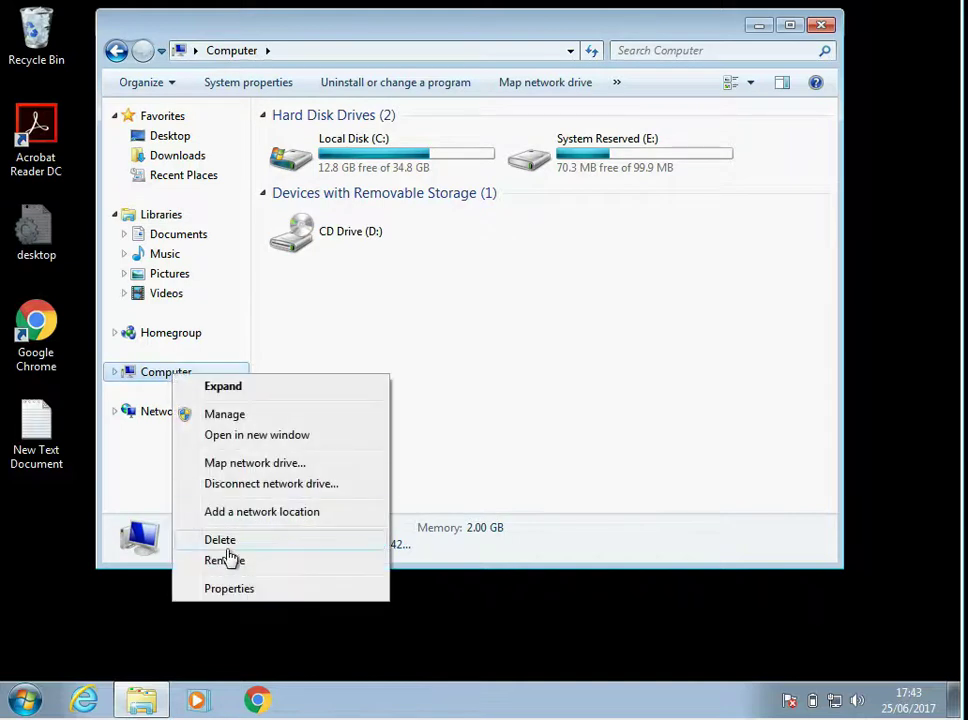
pyautogui.click(244, 592)
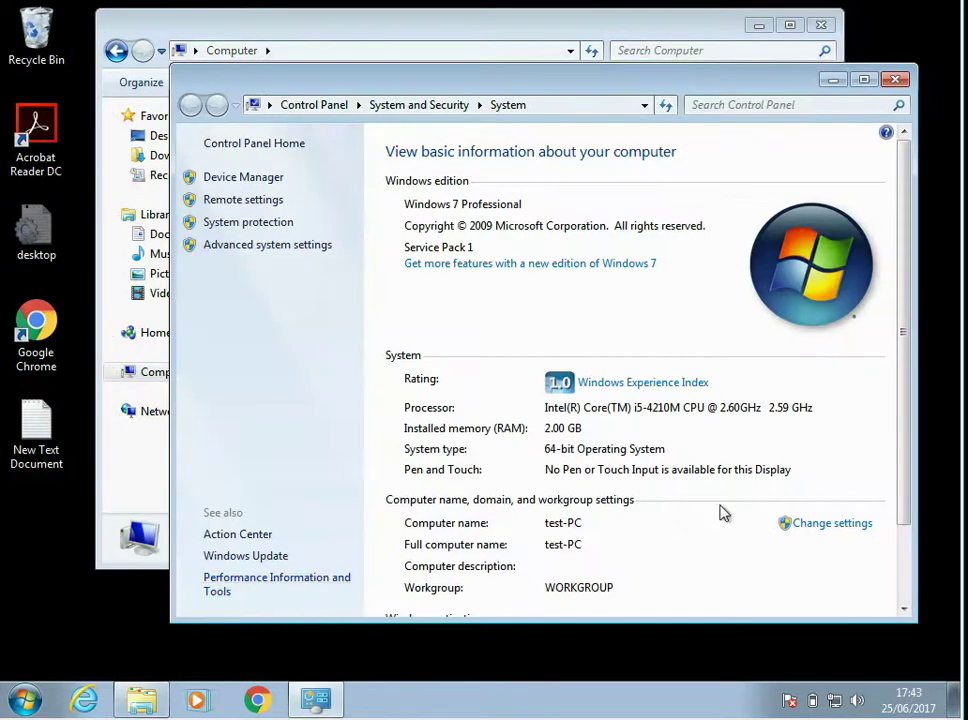
pyautogui.scroll(-2, 910, 560)
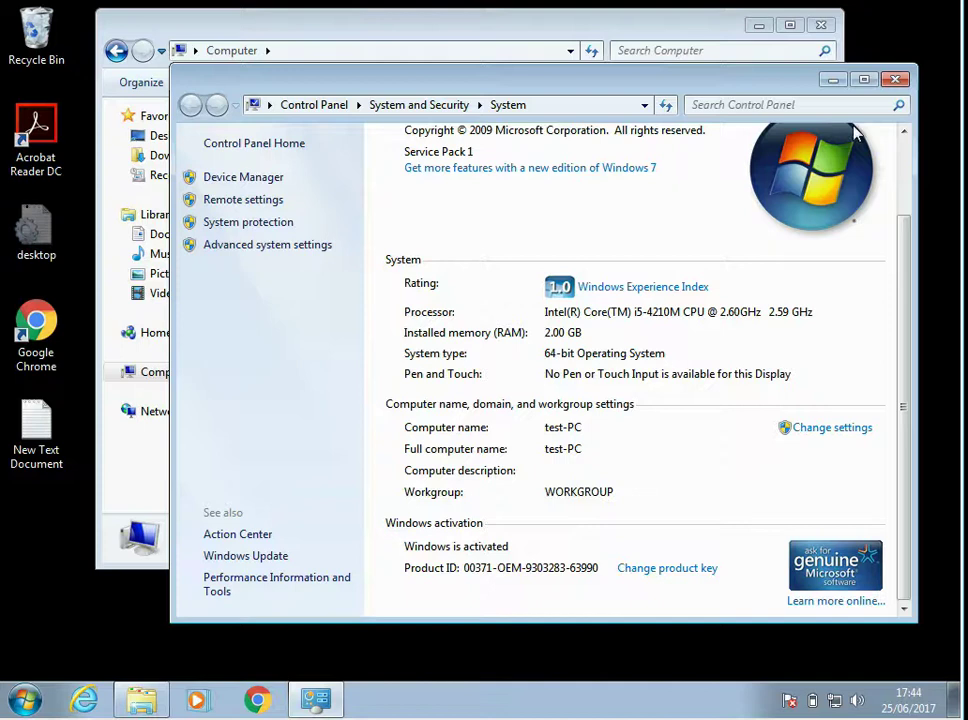
pyautogui.click(895, 79)
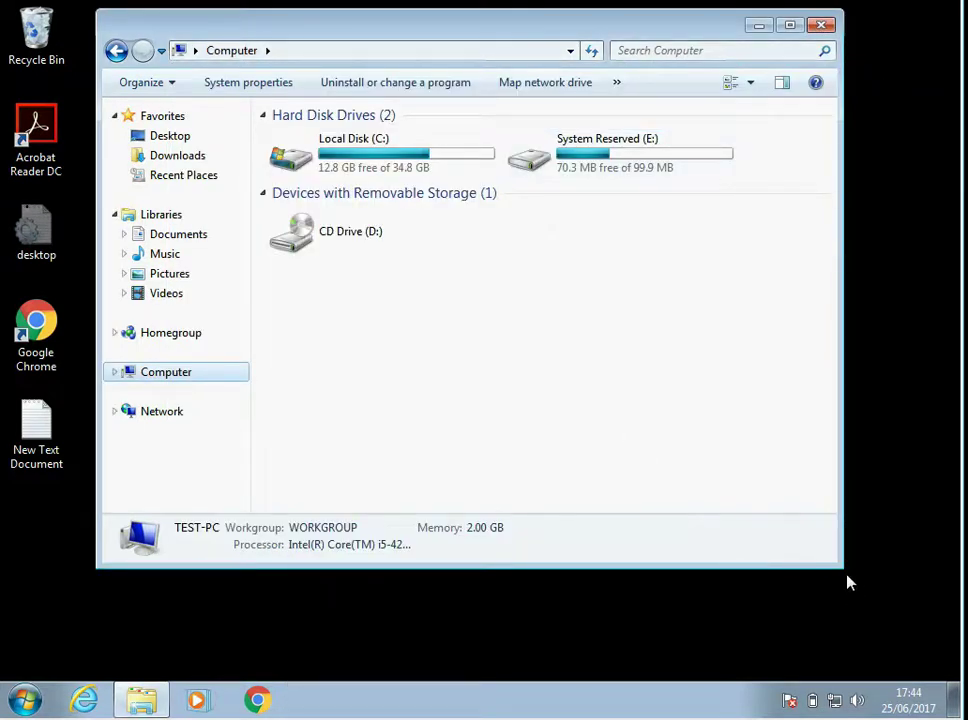
pyautogui.moveTo(836, 563); pyautogui.dragTo(906, 617)
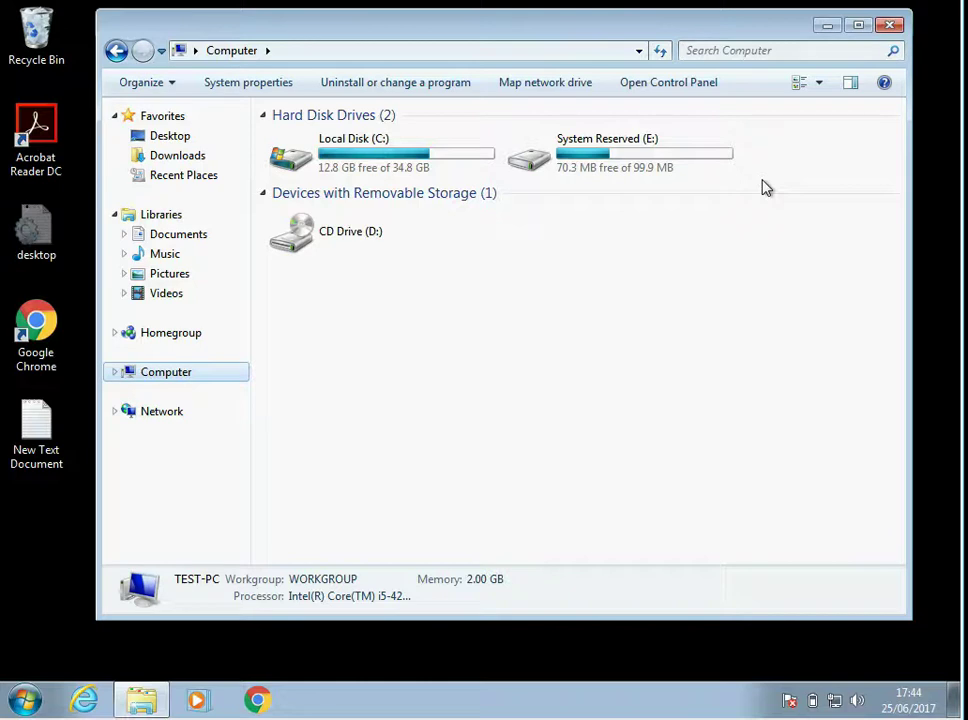
pyautogui.click(890, 26)
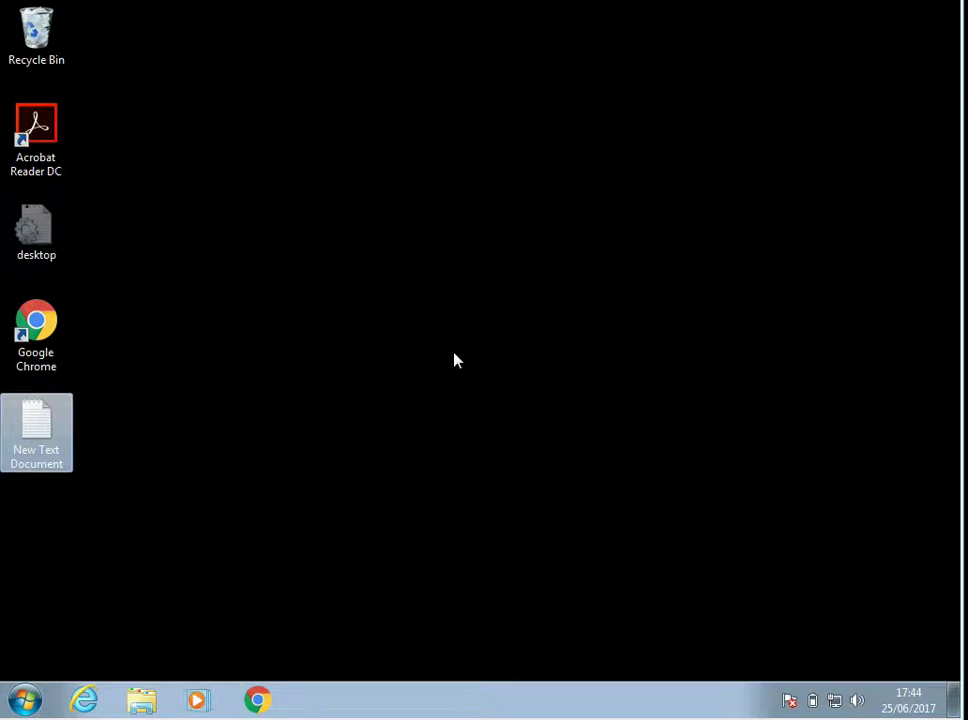
# - Test that Acrobat Reader DC and Google Chrome open from the desktop, closing each one
pyautogui.click(194, 443)
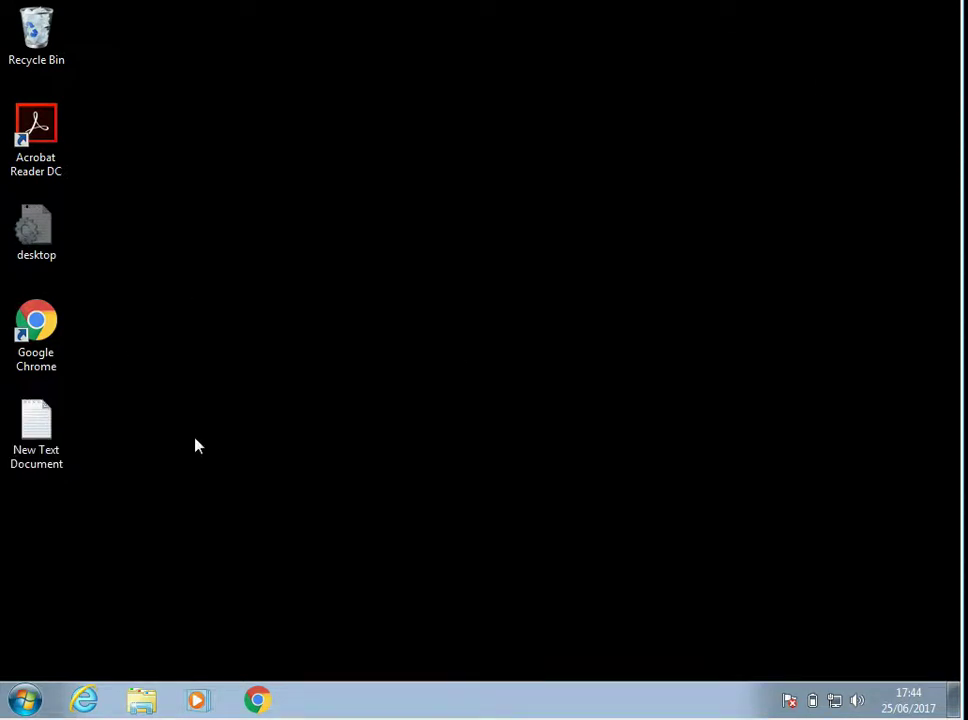
pyautogui.click(61, 453)
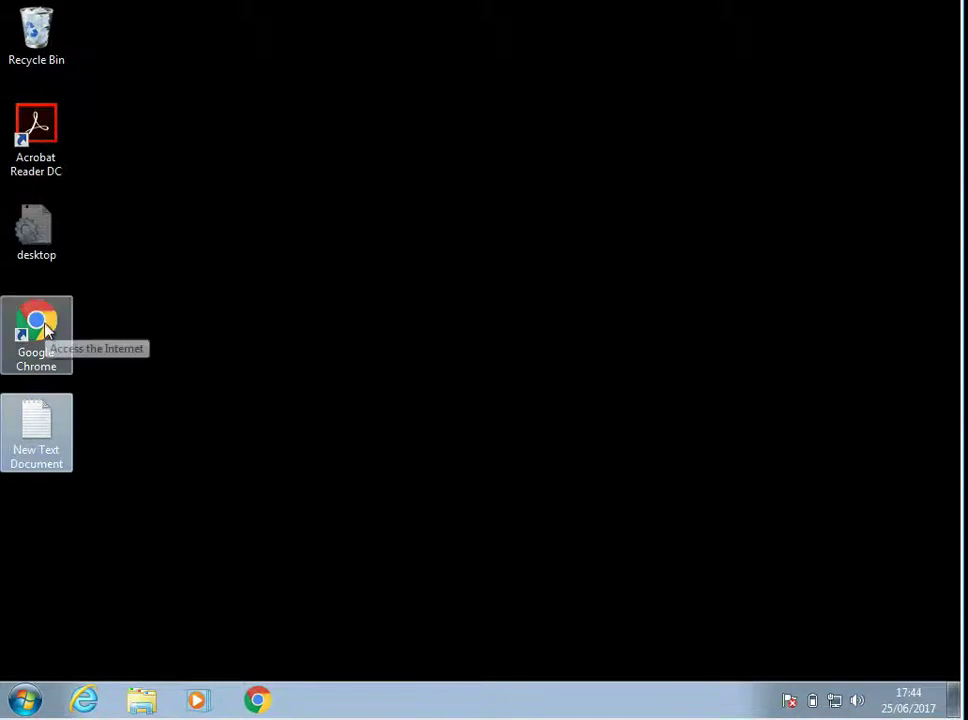
pyautogui.doubleClick(36, 126)
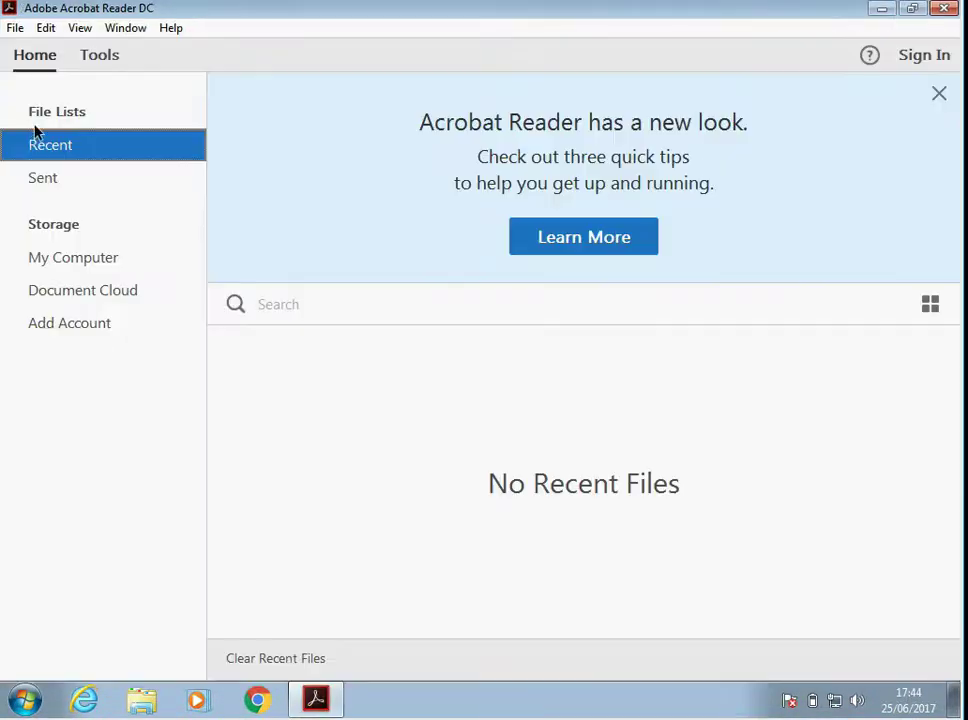
pyautogui.click(944, 9)
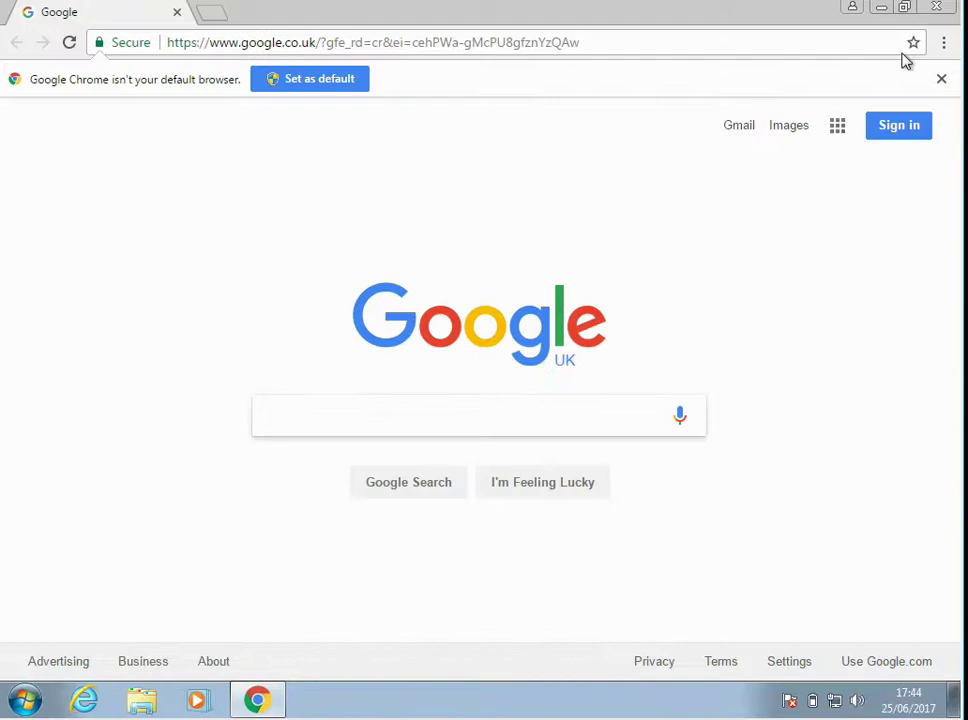
pyautogui.click(937, 9)
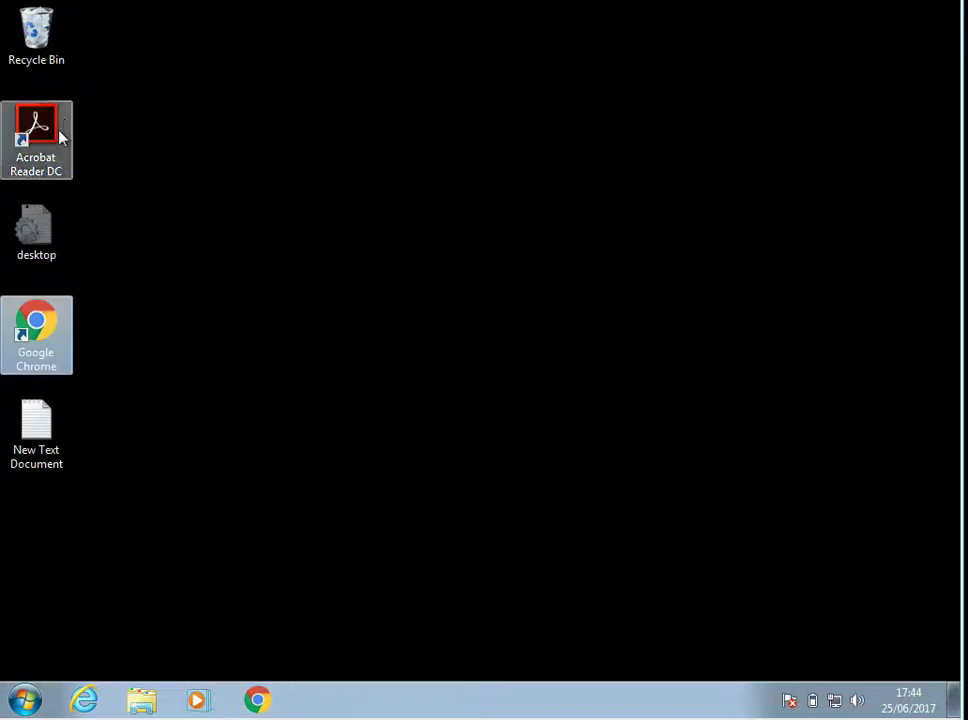
# - Copy the Microsoft download link from the New Text Document file on the desktop
pyautogui.doubleClick(63, 416)
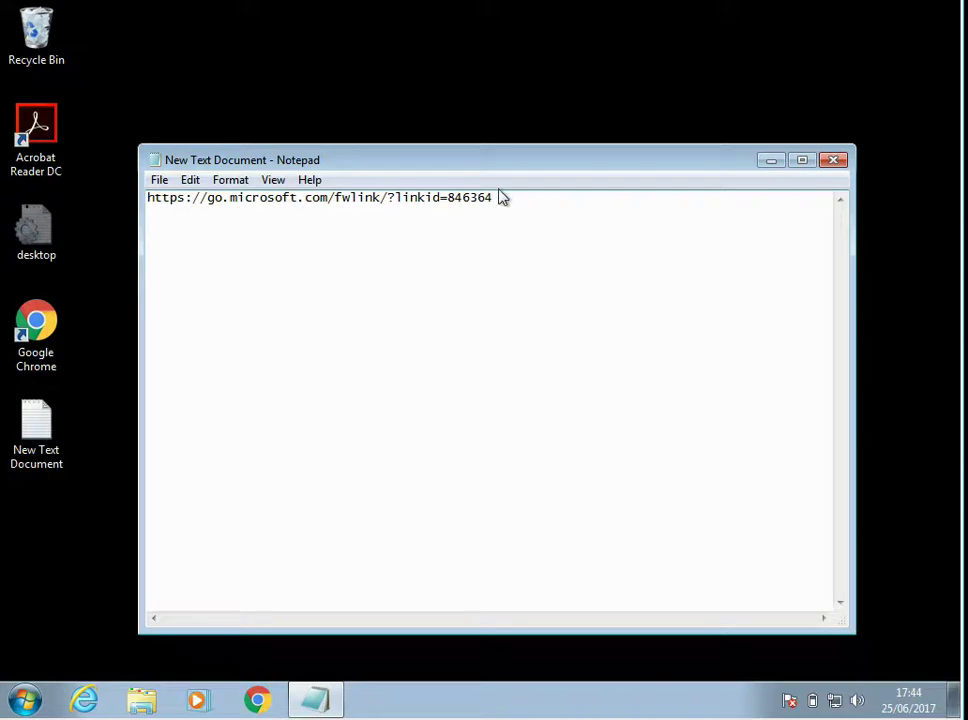
pyautogui.hotkey('ctrl', 'a')
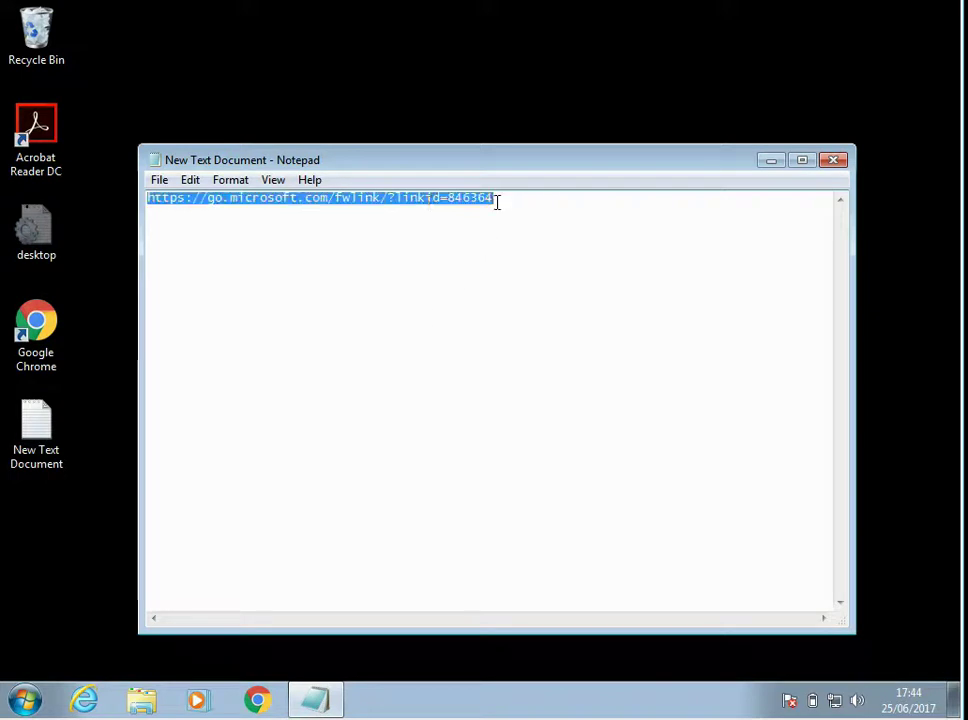
pyautogui.rightClick(428, 206)
pyautogui.click(471, 264)
pyautogui.click(252, 696)
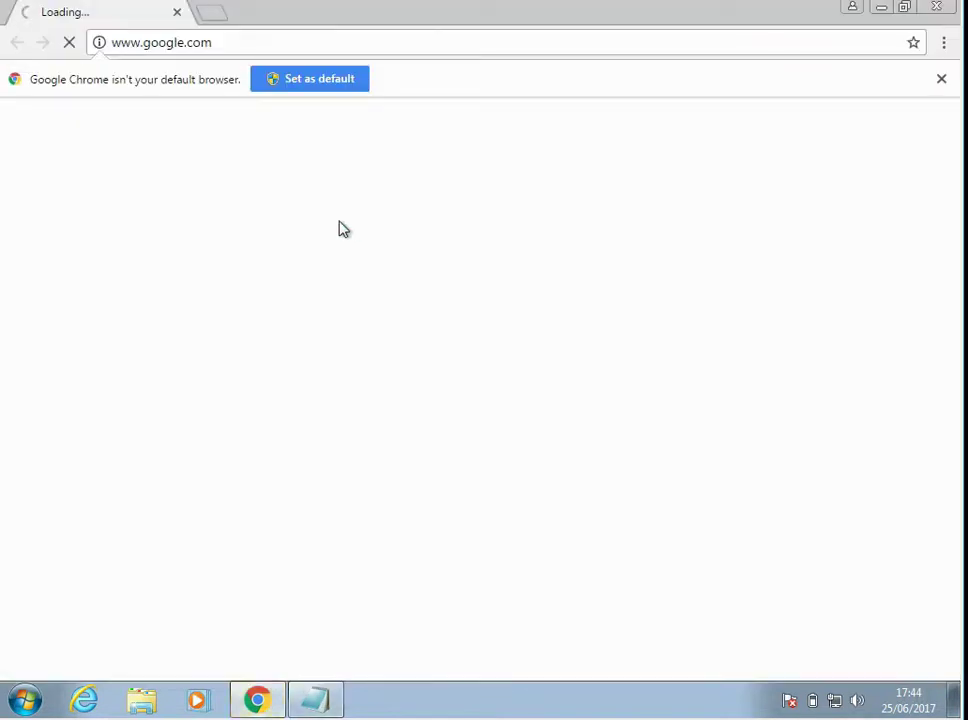
pyautogui.click(340, 41)
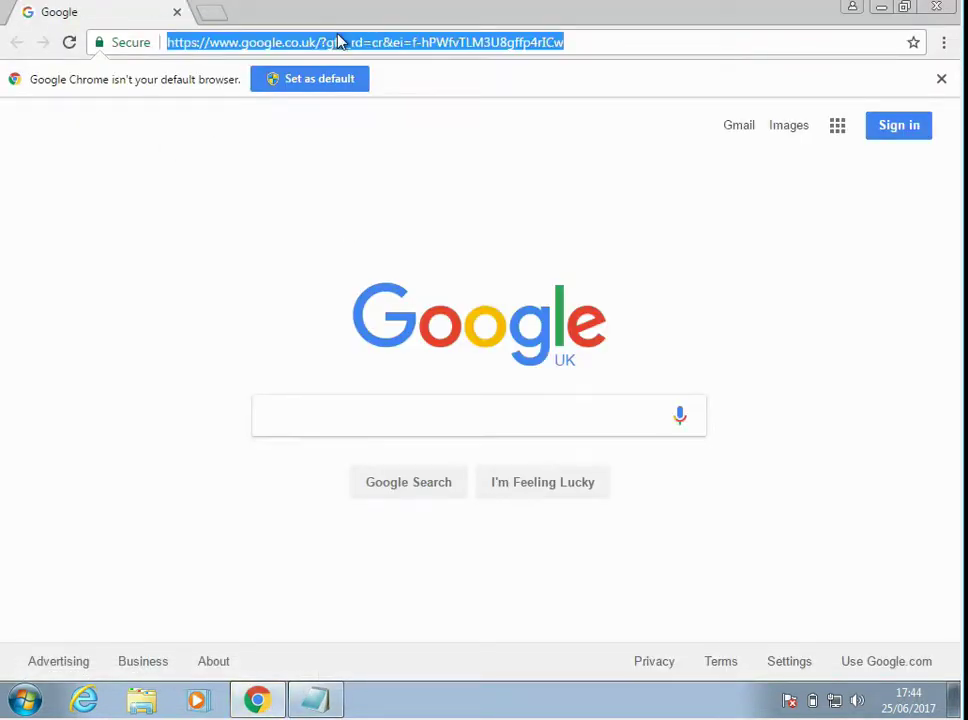
pyautogui.hotkey('ctrl', 'v')
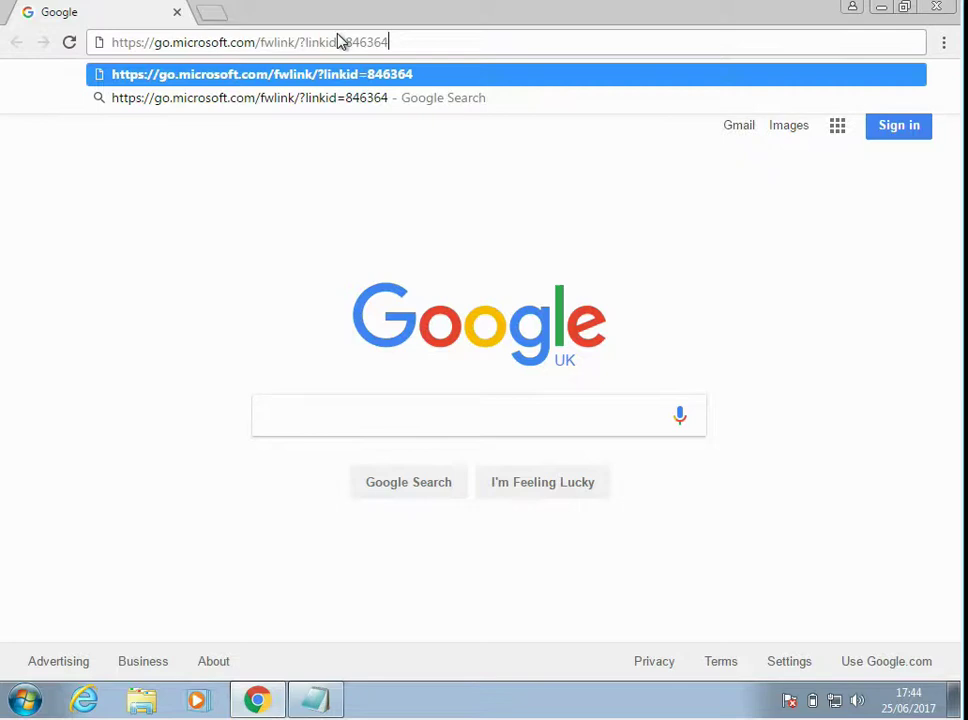
pyautogui.press('Return')
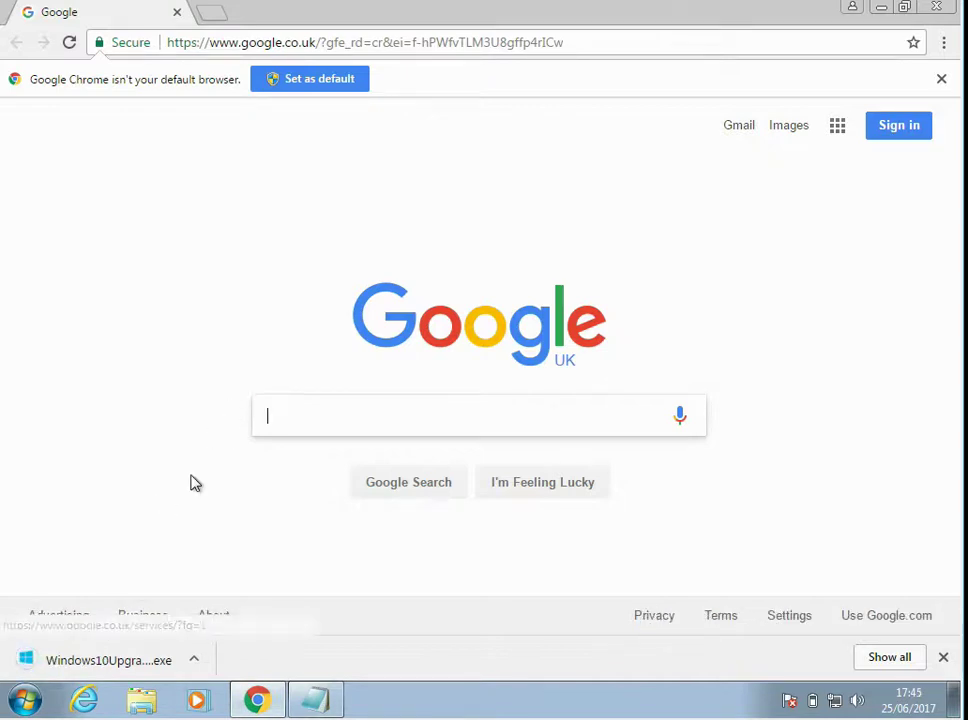
# - Run the downloaded Windows 10 upgrade file, allow it to make changes to the computer, and minimize Chrome
pyautogui.click(97, 666)
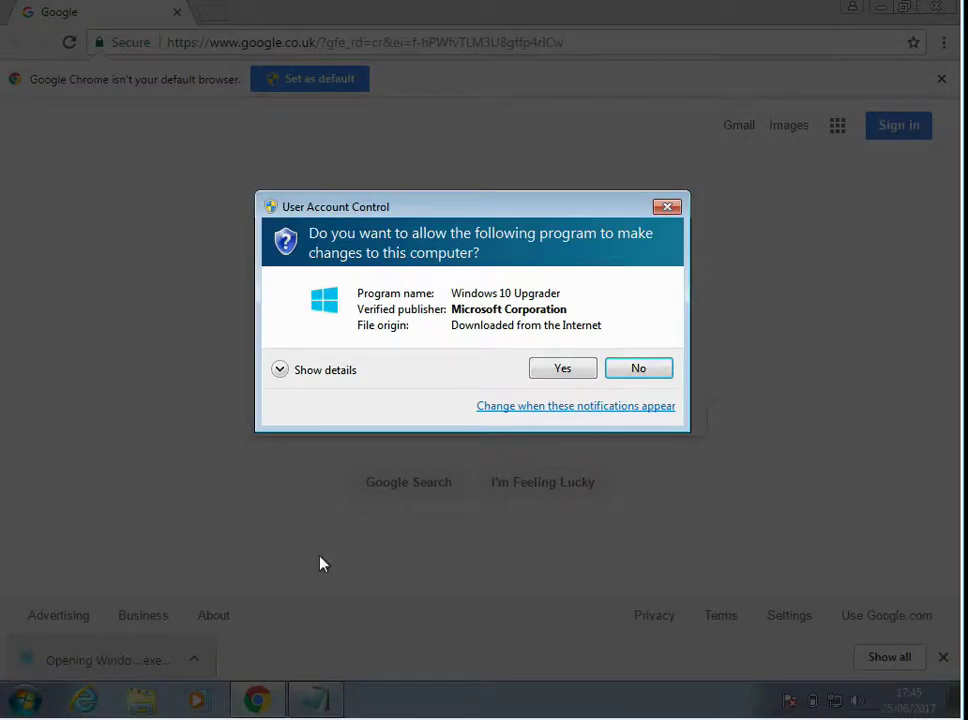
pyautogui.click(560, 370)
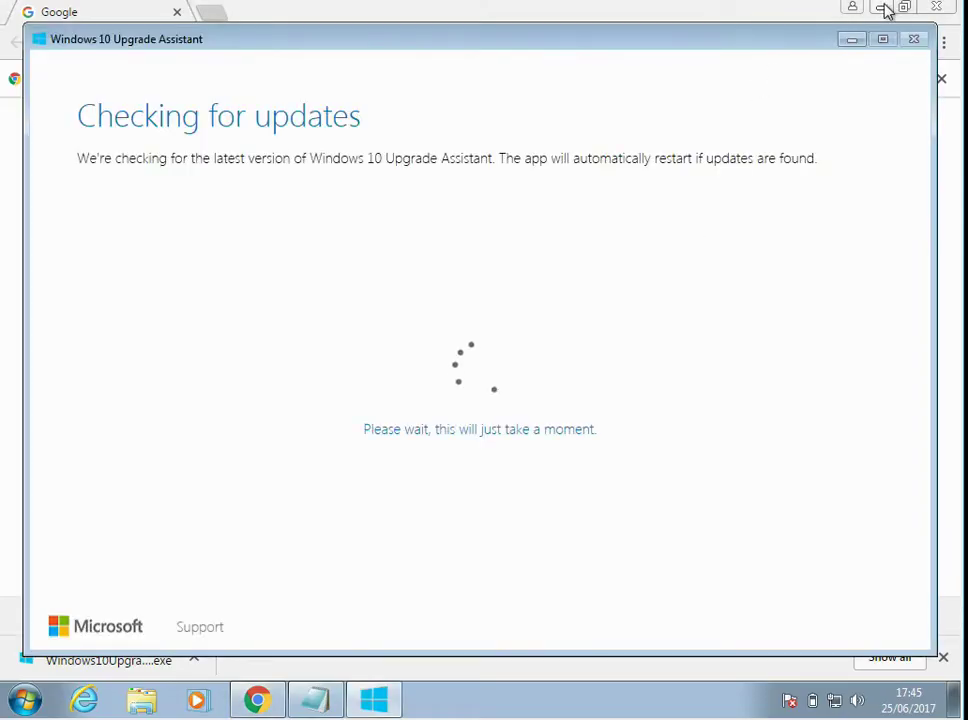
pyautogui.click(885, 10)
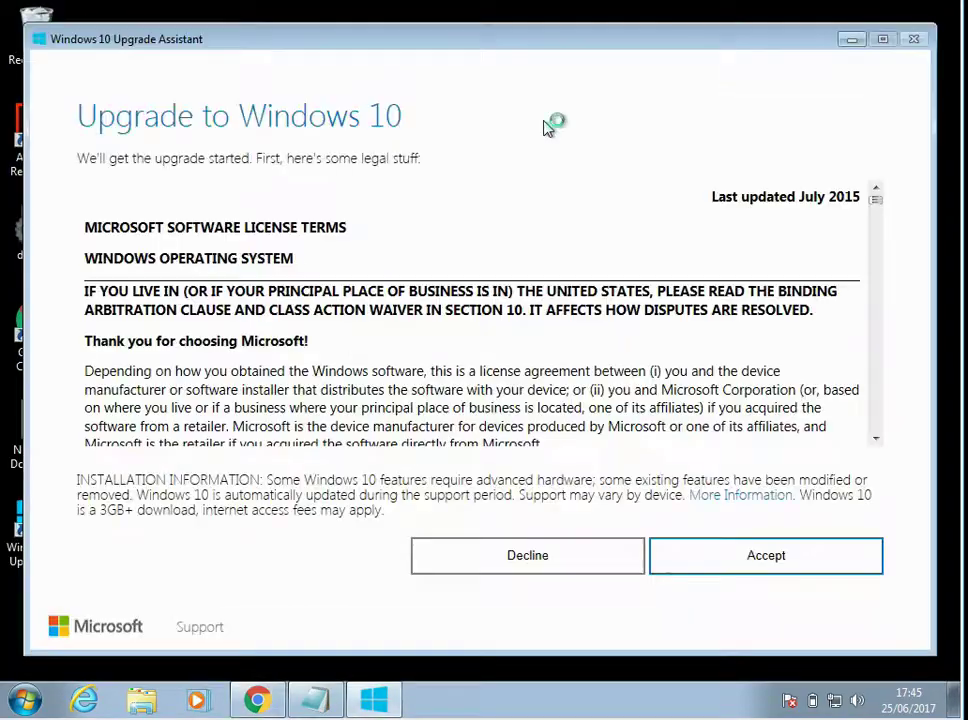
# - Accept the Microsoft licence terms in the Upgrade Assistant and proceed with downloading Windows 10
pyautogui.click(762, 558)
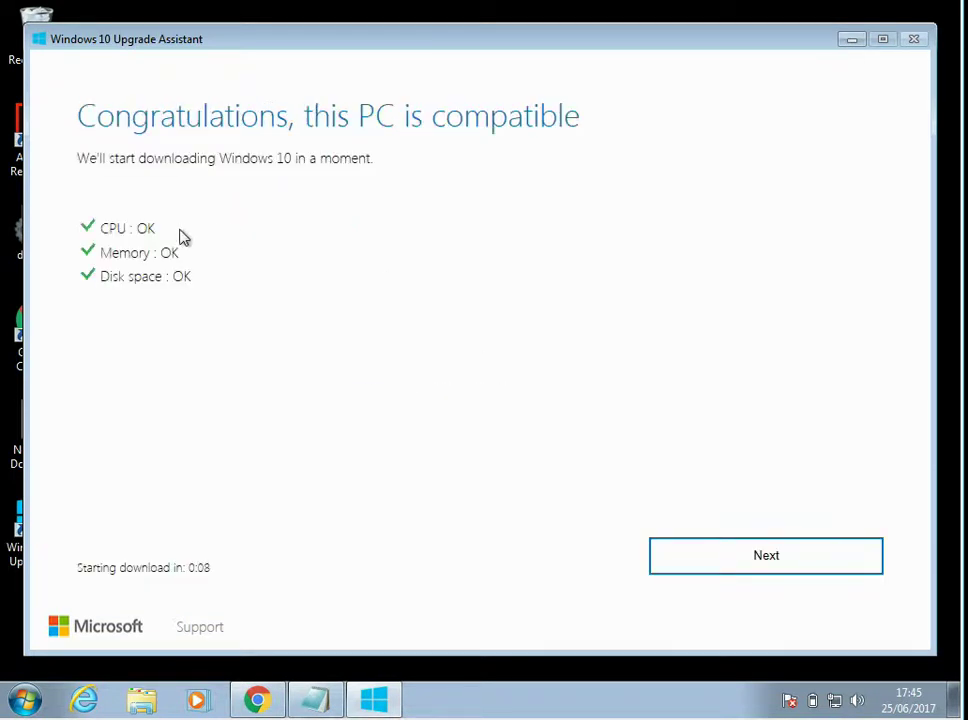
pyautogui.click(800, 568)
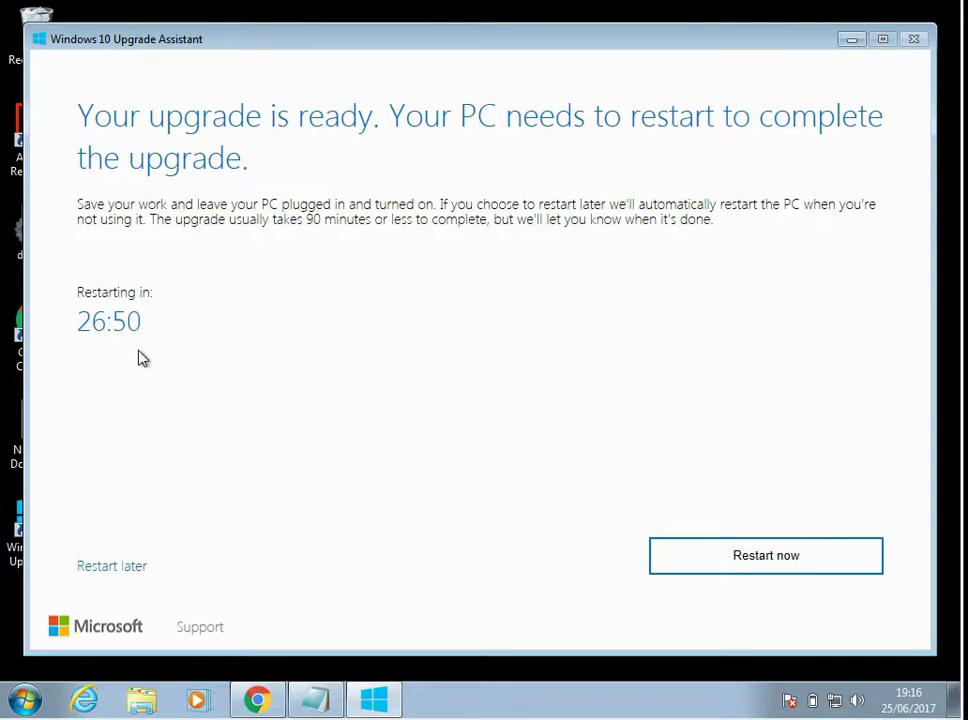
# - Restart the PC immediately to complete the upgrade, dismissing the log-off notice and closing the open Chrome window
pyautogui.click(730, 568)
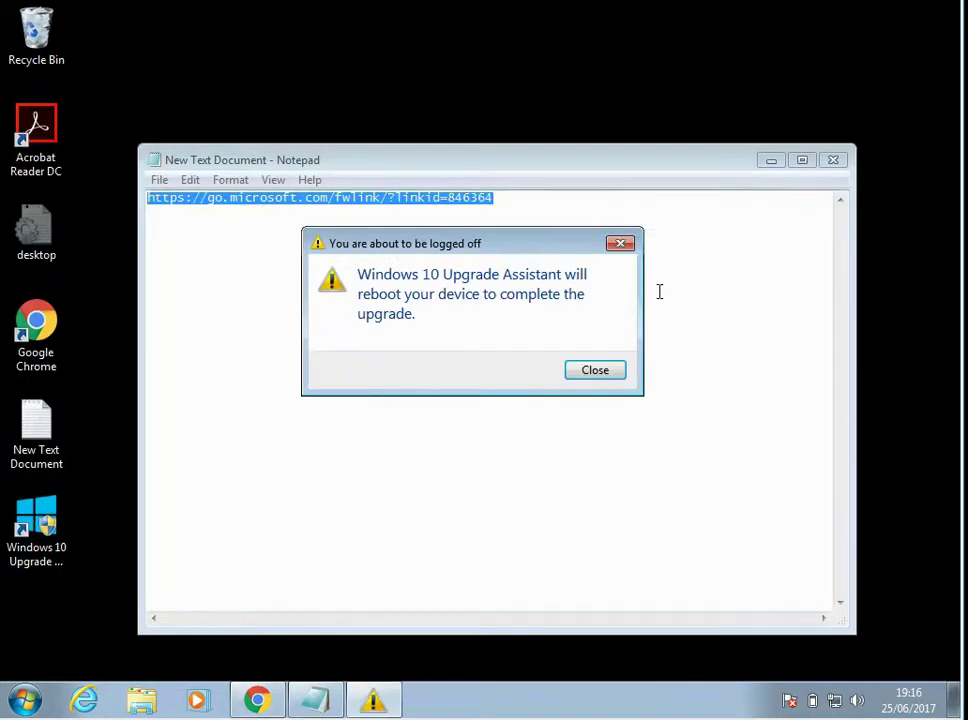
pyautogui.click(599, 374)
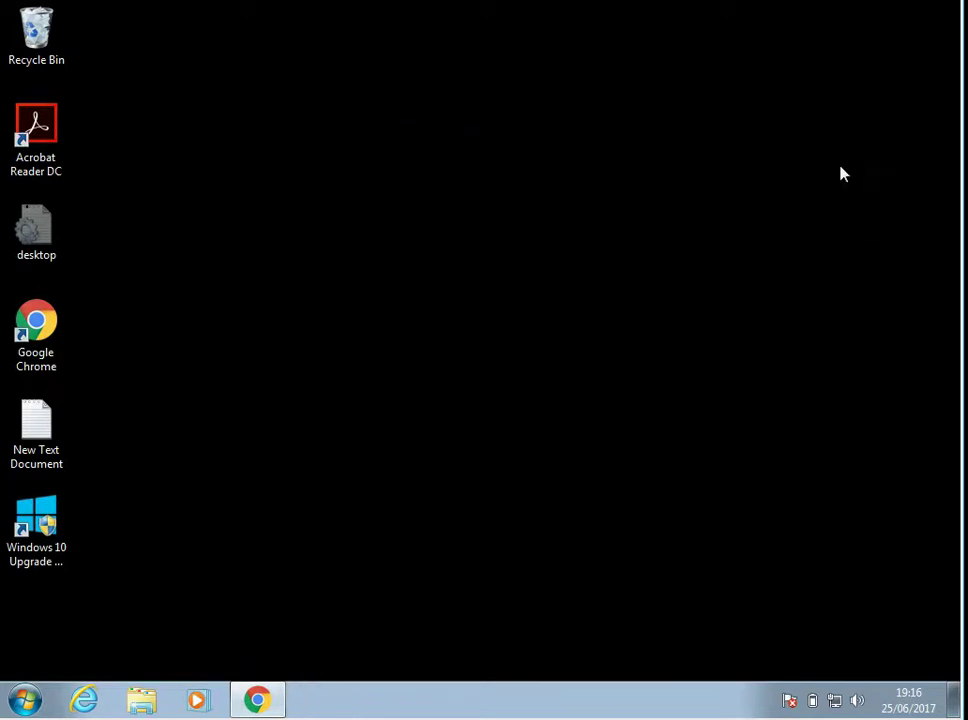
pyautogui.rightClick(266, 702)
pyautogui.click(250, 668)
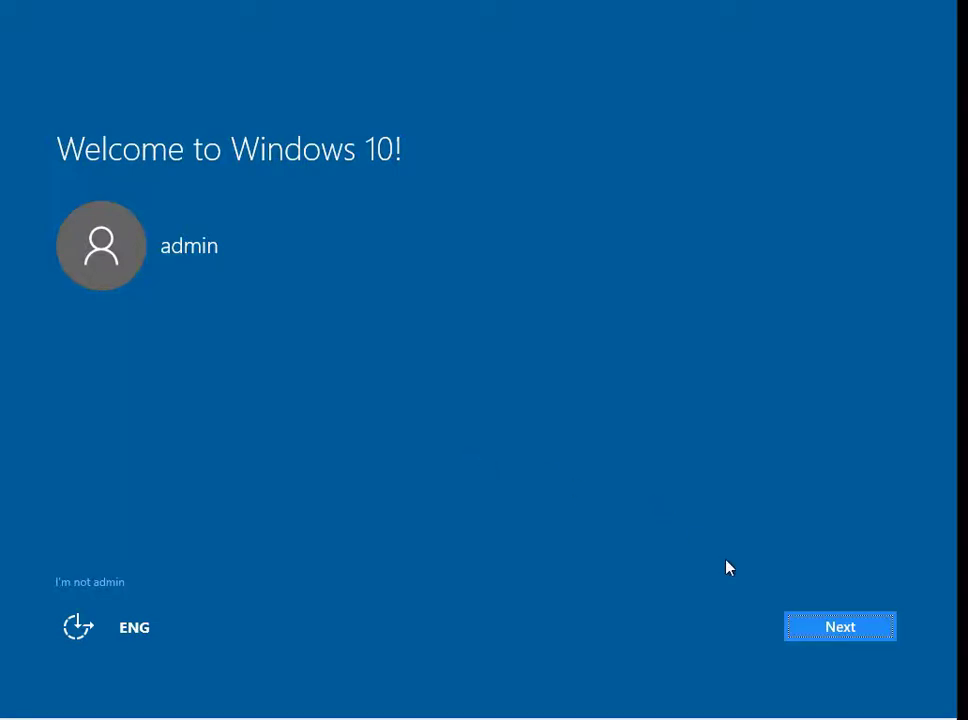
# - Complete the Windows 10 welcome setup for the admin account, accepting the default privacy settings and the new default apps
pyautogui.click(822, 628)
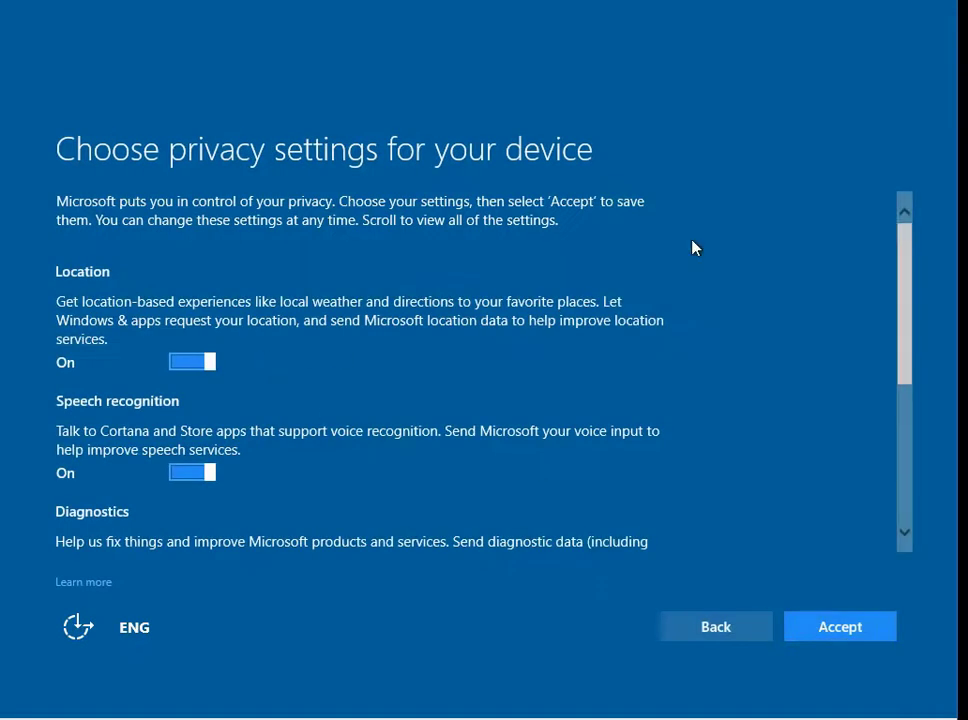
pyautogui.moveTo(905, 259); pyautogui.dragTo(907, 449)
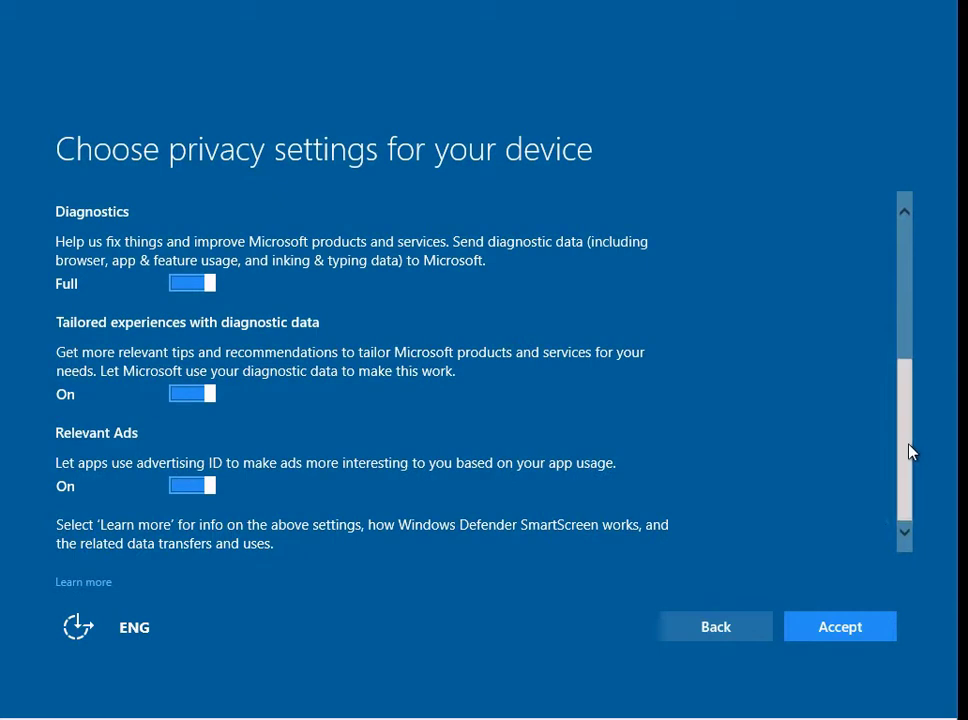
pyautogui.click(855, 630)
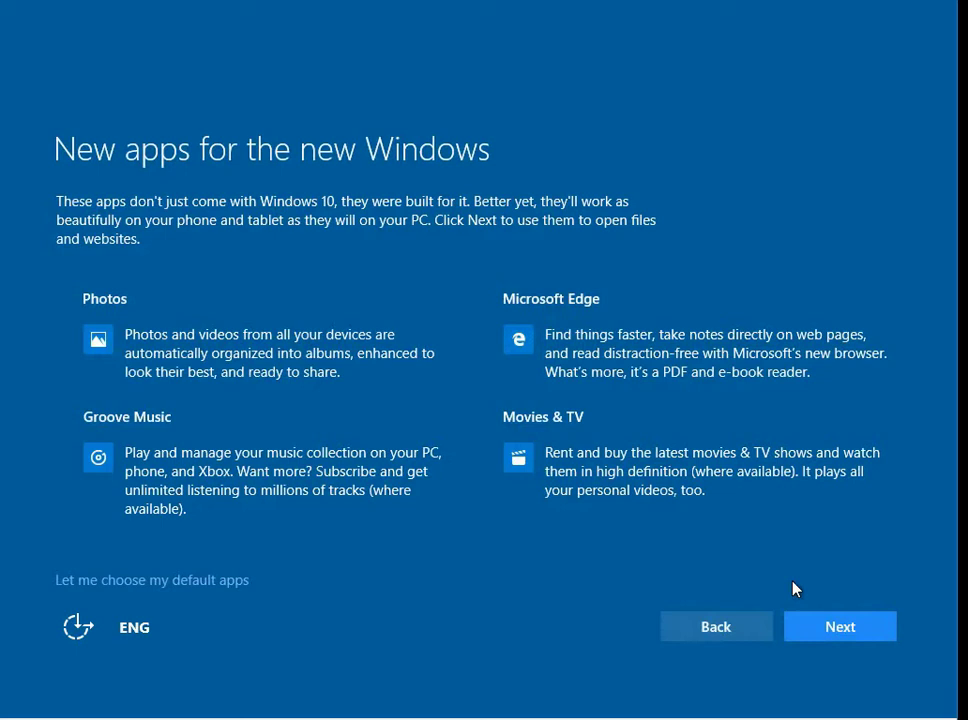
pyautogui.click(852, 629)
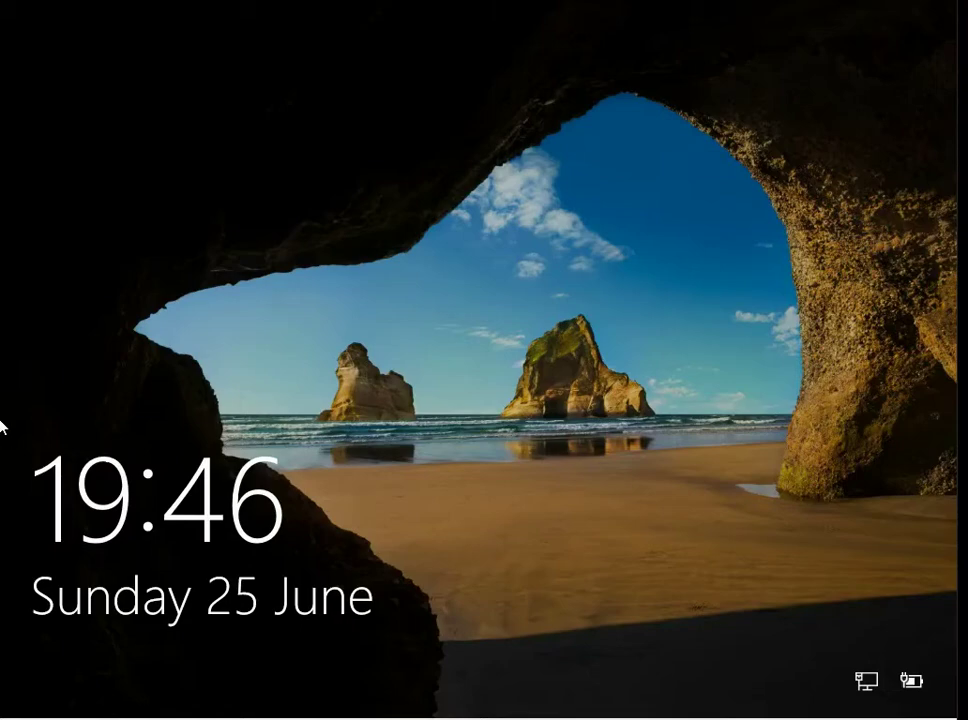
# - Sign in to the admin account by entering the account password
pyautogui.click(398, 388)
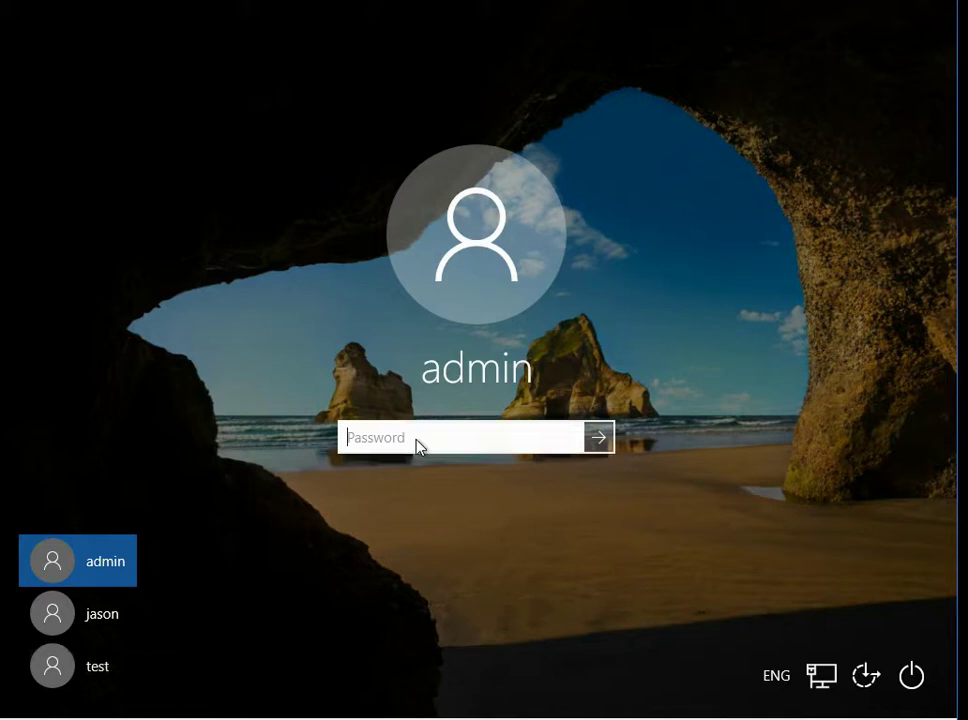
pyautogui.write('•••••••••')
pyautogui.press('Return')
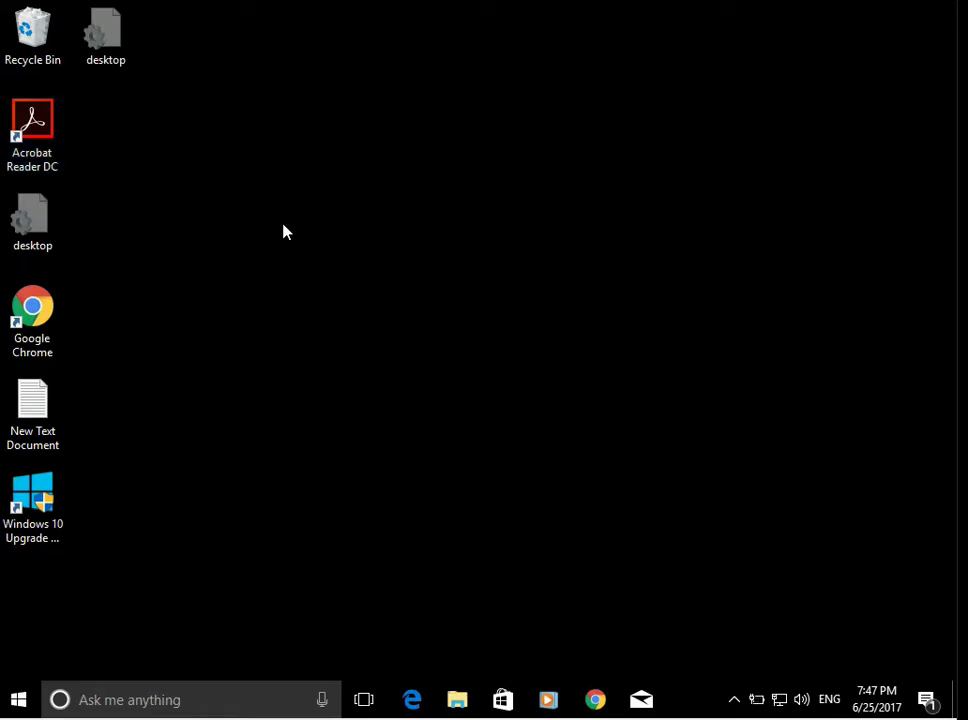
# - Check that Acrobat Reader DC, Google Chrome and the New Text Document on the desktop still open, closing each one again
pyautogui.doubleClick(48, 143)
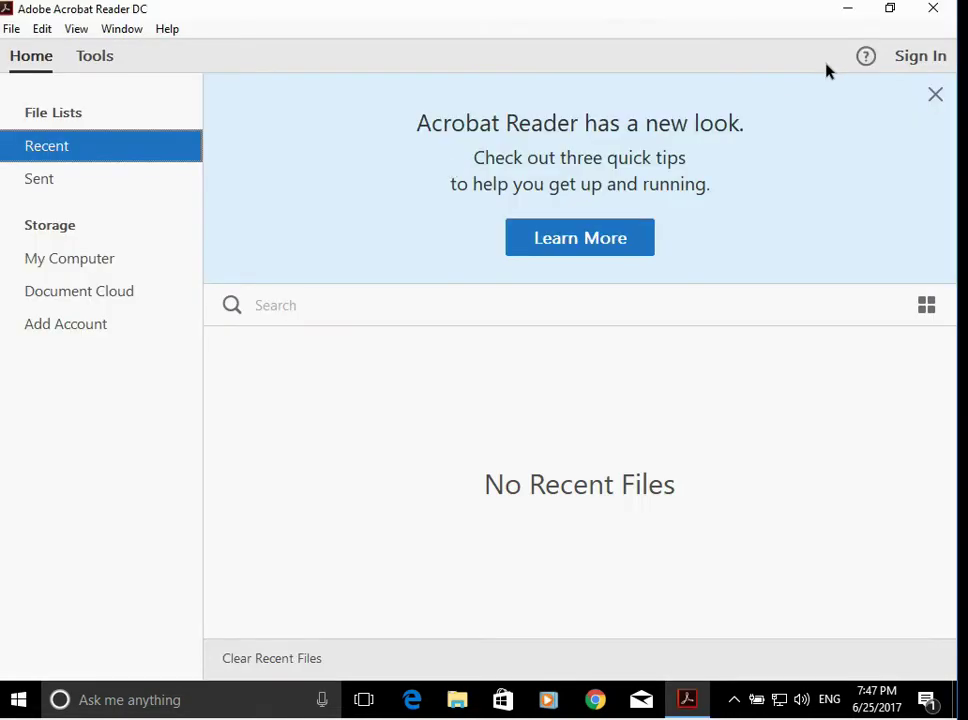
pyautogui.click(933, 12)
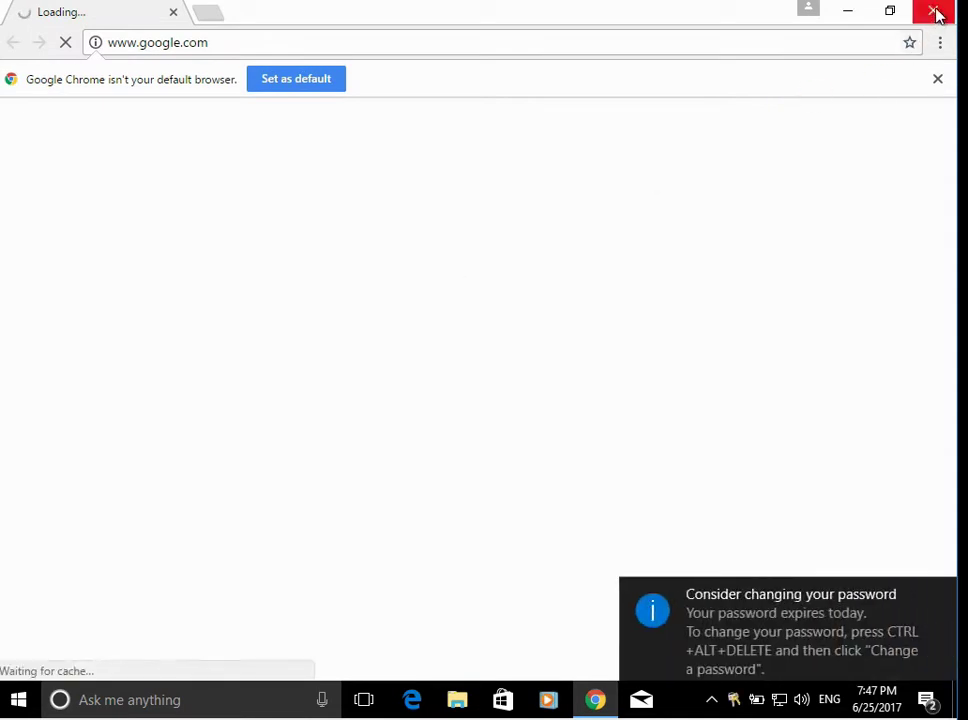
pyautogui.click(938, 12)
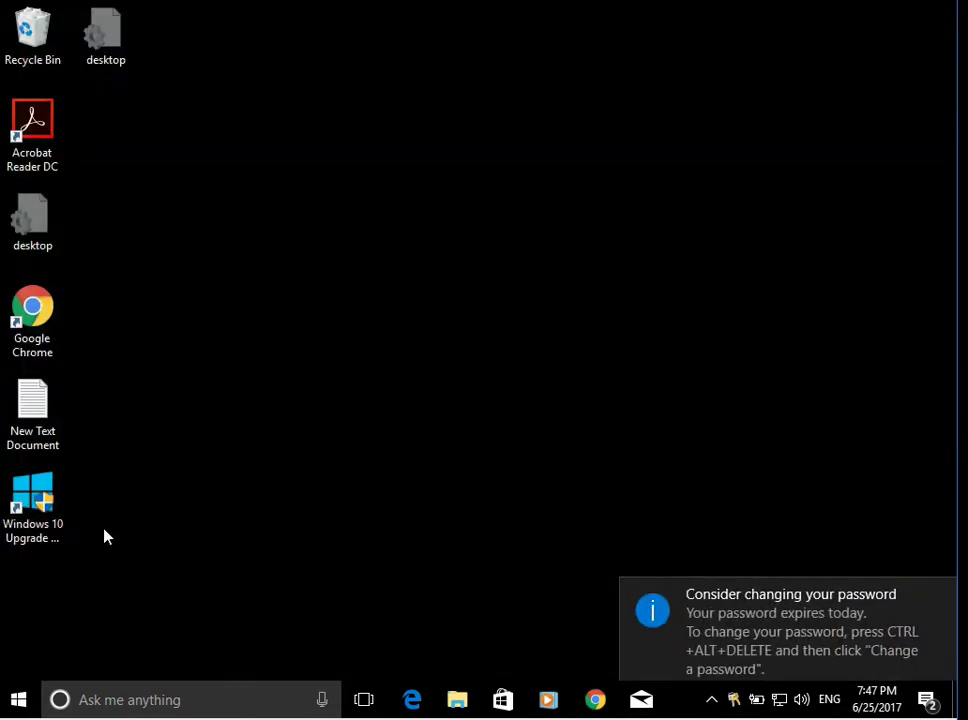
pyautogui.doubleClick(35, 404)
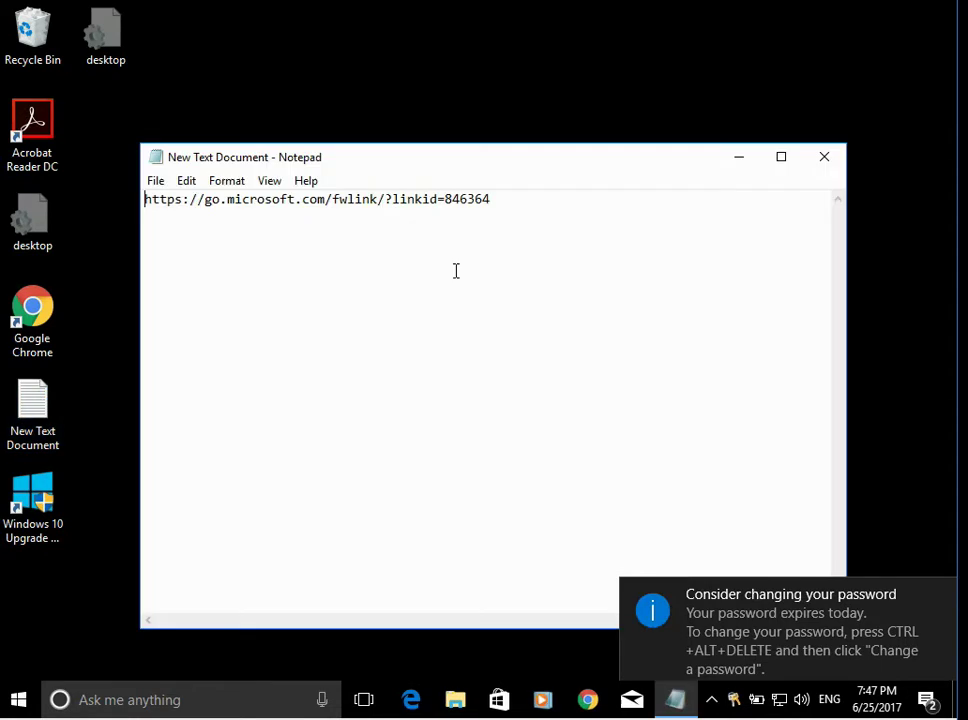
pyautogui.click(825, 160)
# - Open the system properties of This PC from File Explorer to check the Windows edition and activation status
pyautogui.click(466, 697)
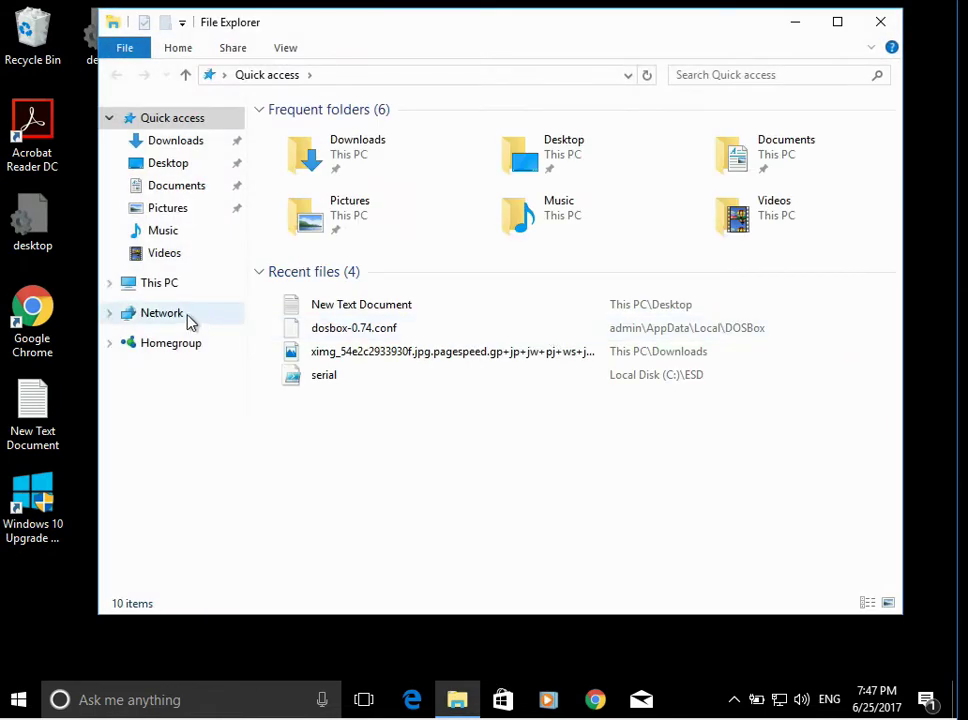
pyautogui.click(165, 287)
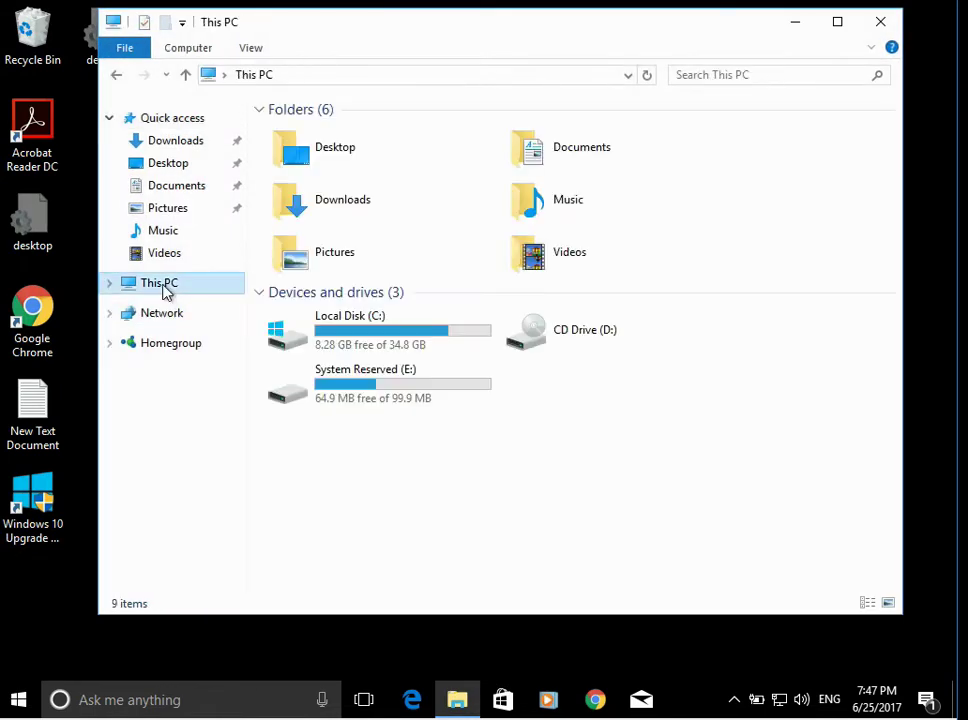
pyautogui.rightClick(166, 288)
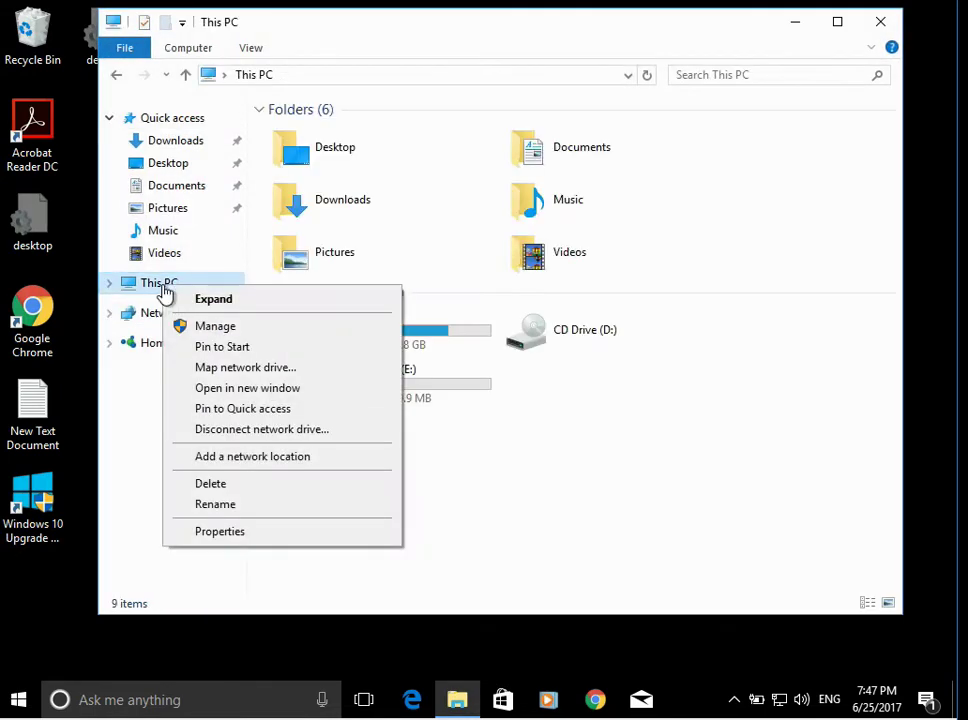
pyautogui.click(220, 531)
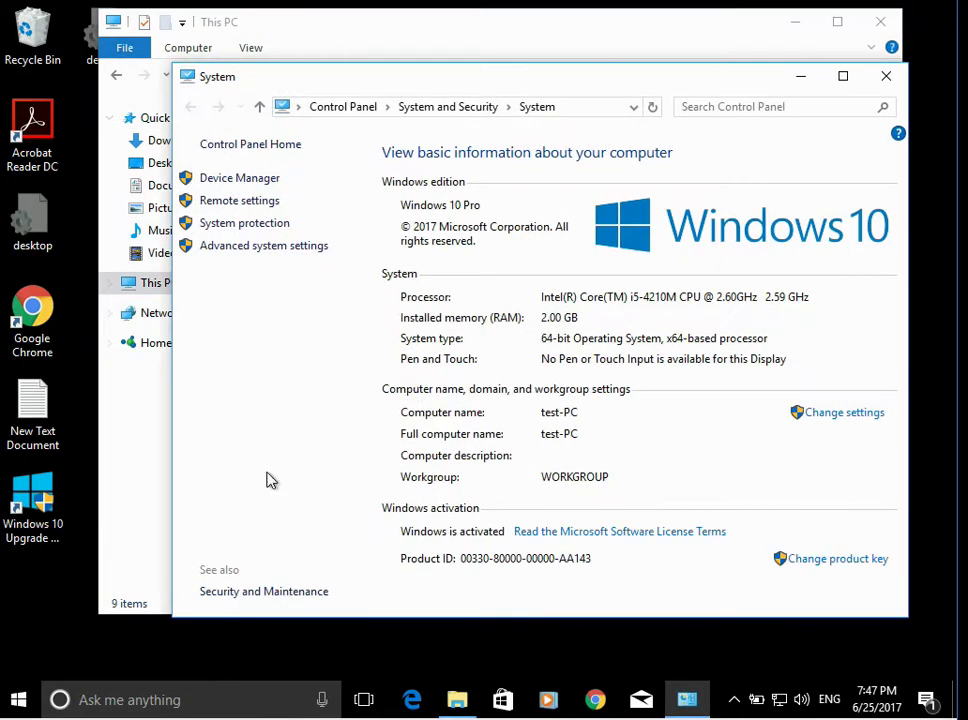